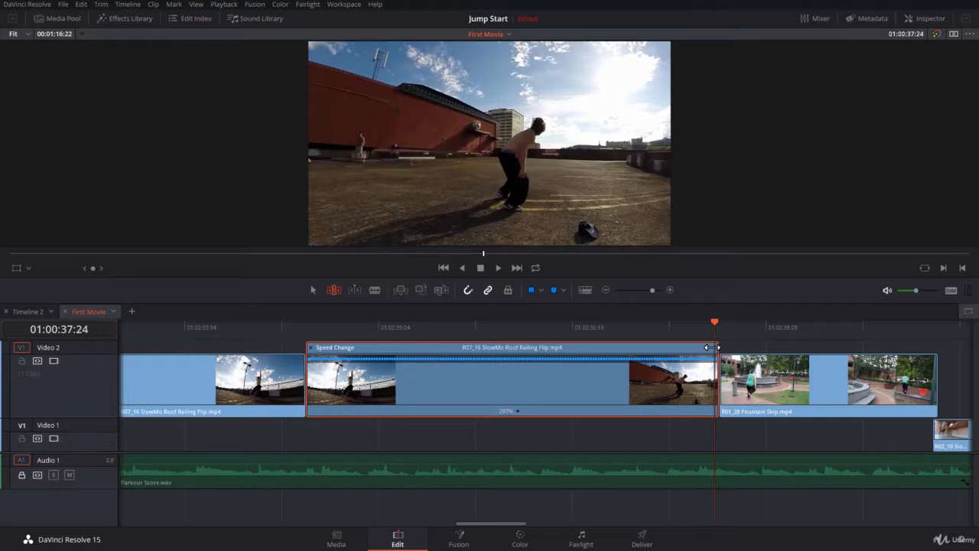
Open the speed settings of the R07_16 SlowMo Roof Railing Flip.mp4 clip with the Speed Change label and enter a speed of 300%.
{"action": "mouse_move", "coordinate": [712, 348]}
{"action": "left_mouse_down"}
{"action": "mouse_move", "coordinate": [670, 350]}
{"action": "mouse_move", "coordinate": [709, 351]}
{"action": "left_mouse_up"}
{"action": "right_click", "coordinate": [542, 381]}
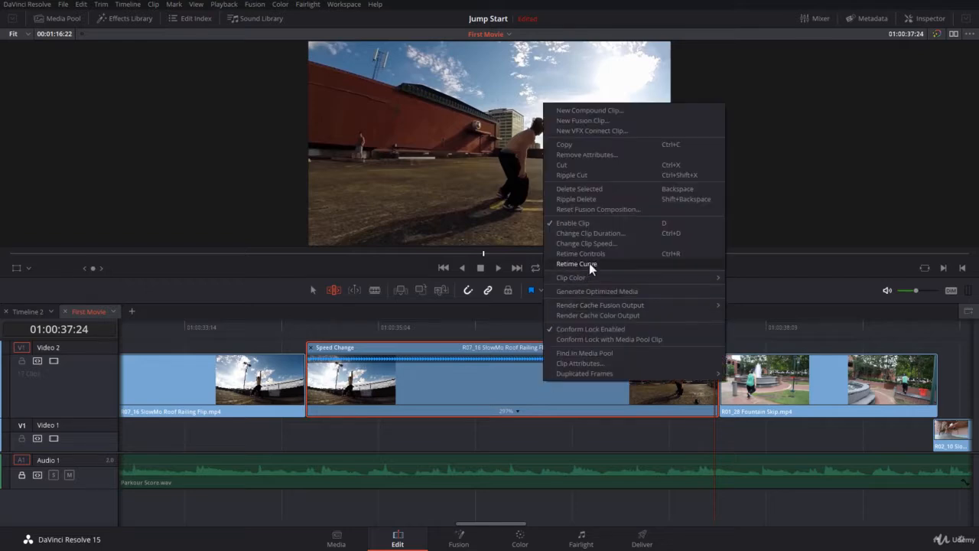
{"action": "left_click", "coordinate": [602, 243]}
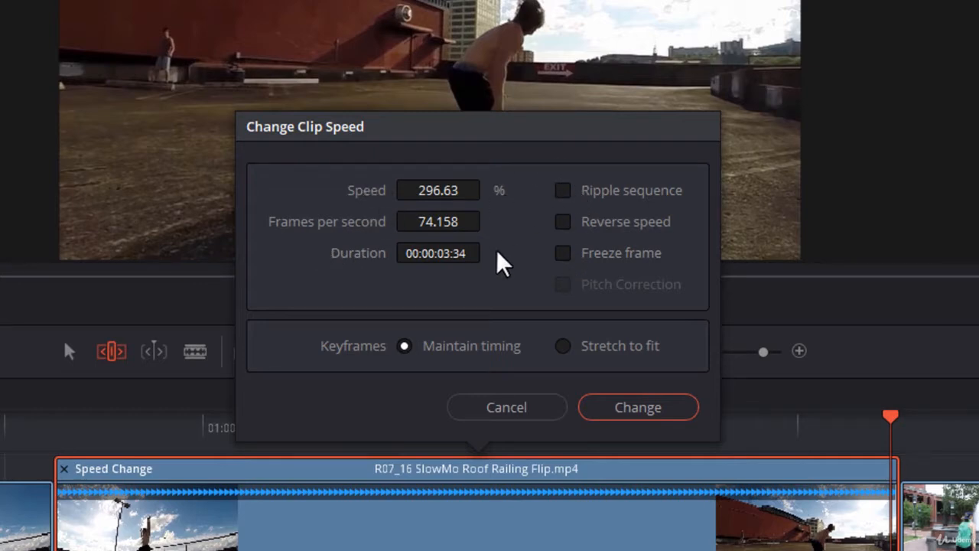
{"action": "left_click", "coordinate": [432, 191]}
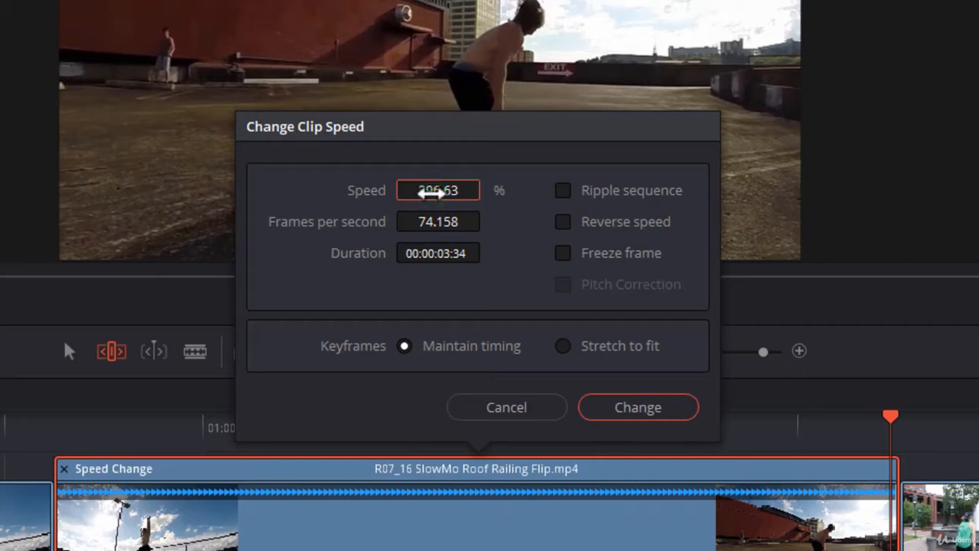
{"action": "key", "text": "BackSpace"}
{"action": "type", "text": "300"}
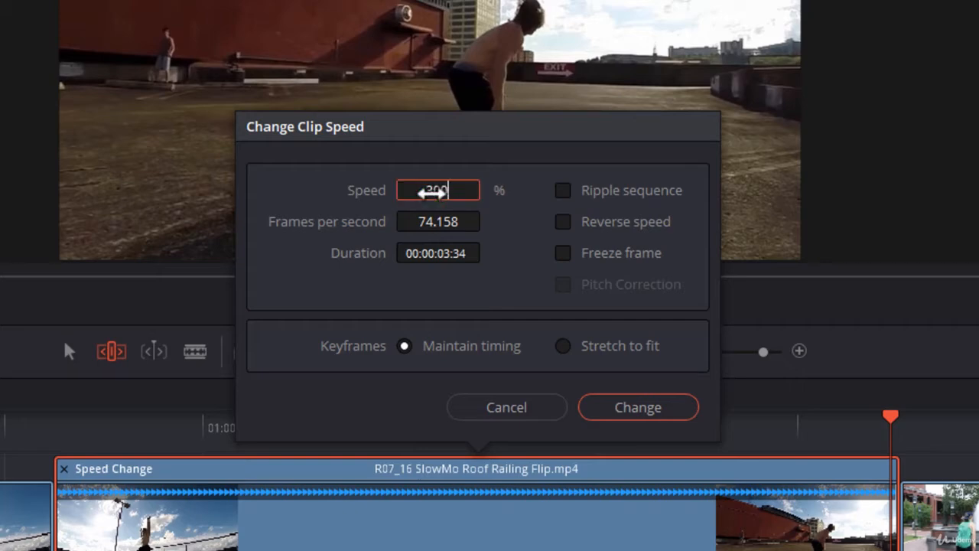
{"action": "left_click", "coordinate": [515, 222]}
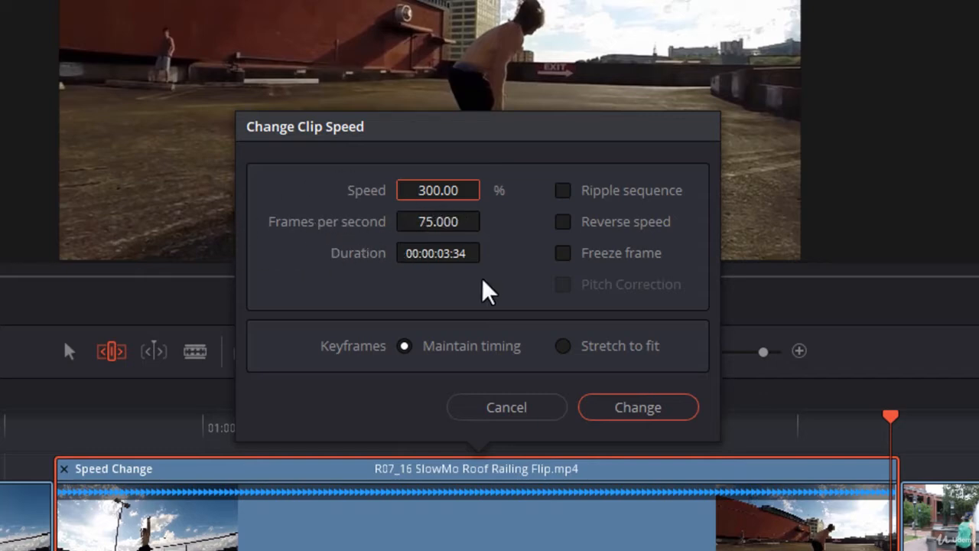
Try the clip at 125 frames per second with Ripple sequence enabled, and undo that speed change.
{"action": "left_click", "coordinate": [431, 219]}
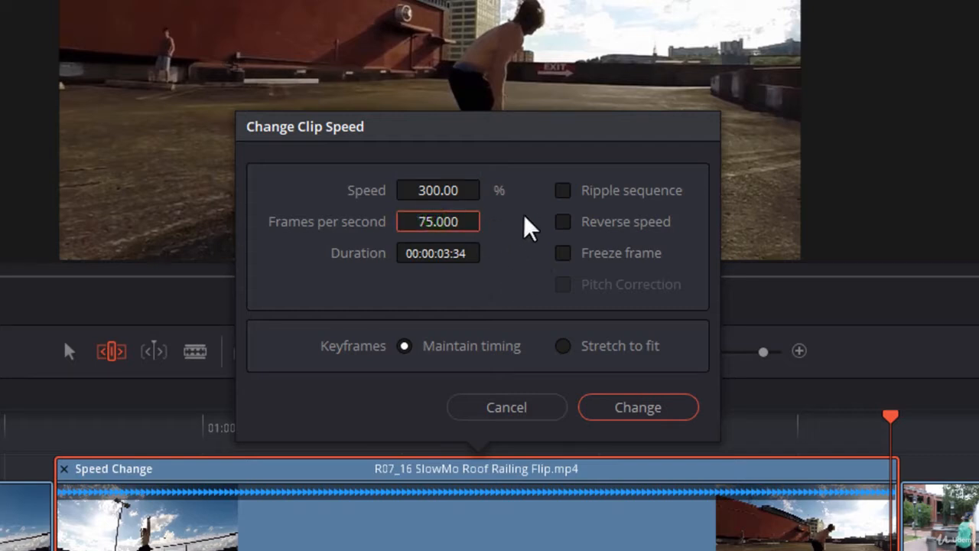
{"action": "type", "text": "125"}
{"action": "left_click", "coordinate": [525, 218]}
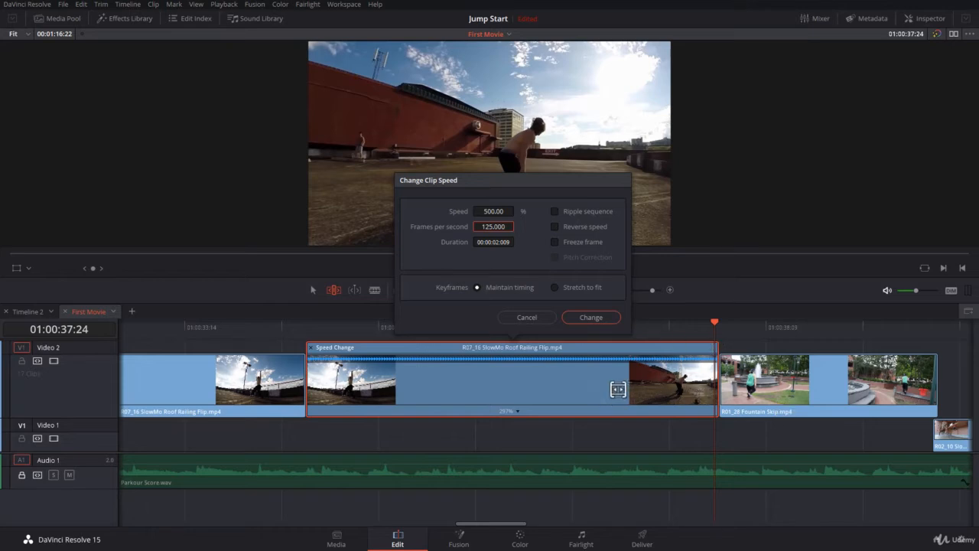
{"action": "left_click", "coordinate": [551, 210]}
{"action": "left_click", "coordinate": [602, 316]}
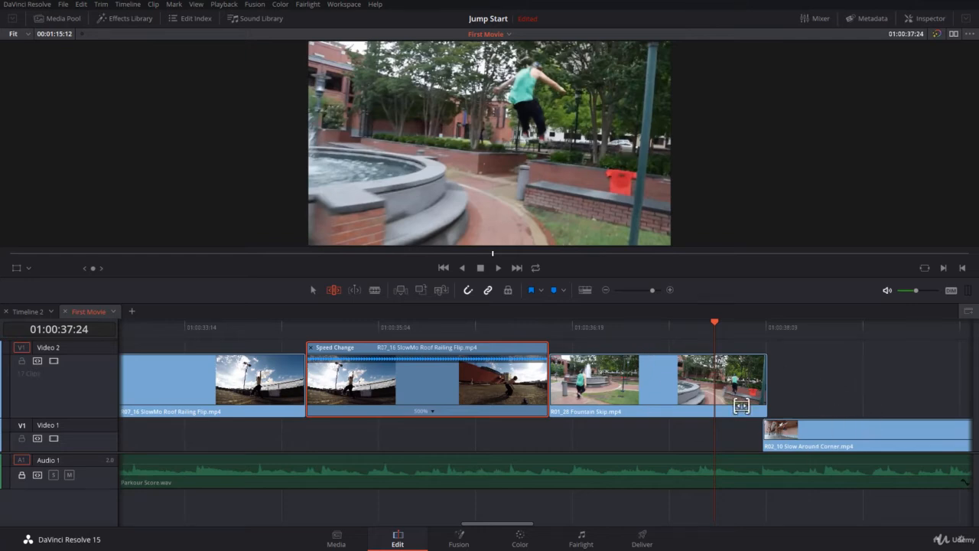
{"action": "left_click", "coordinate": [505, 511]}
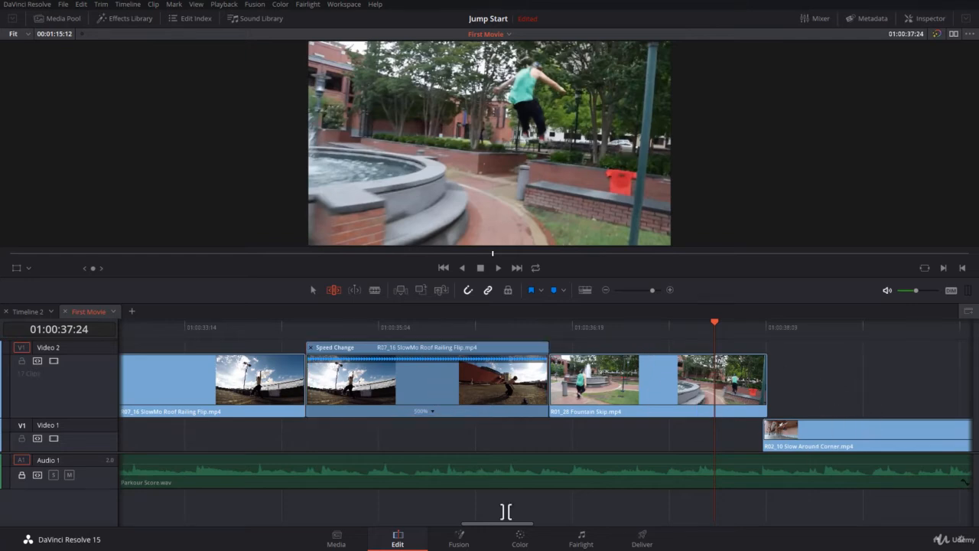
{"action": "key", "text": "ctrl+z"}
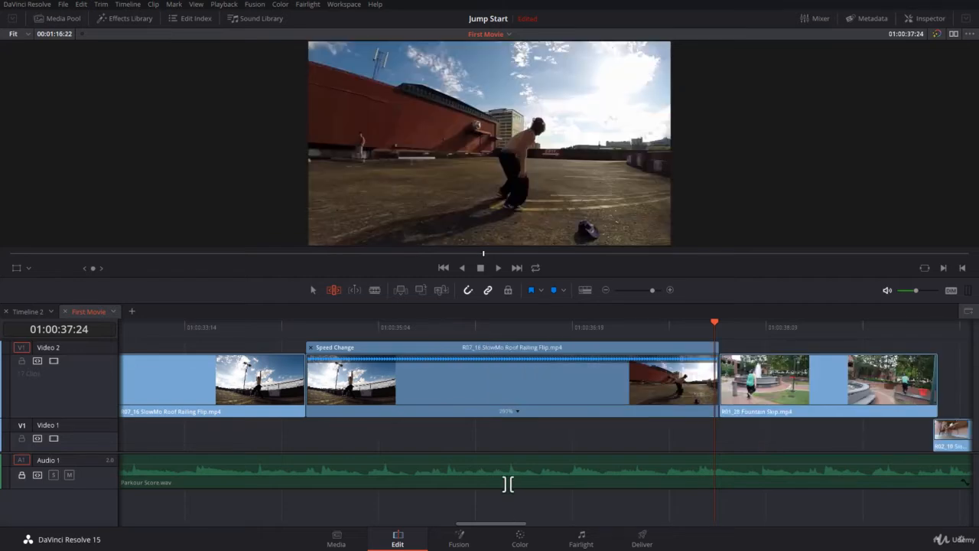
Change the speed of the retimed roof railing flip clip to 100 frames per second without rippling the sequence.
{"action": "right_click", "coordinate": [551, 384]}
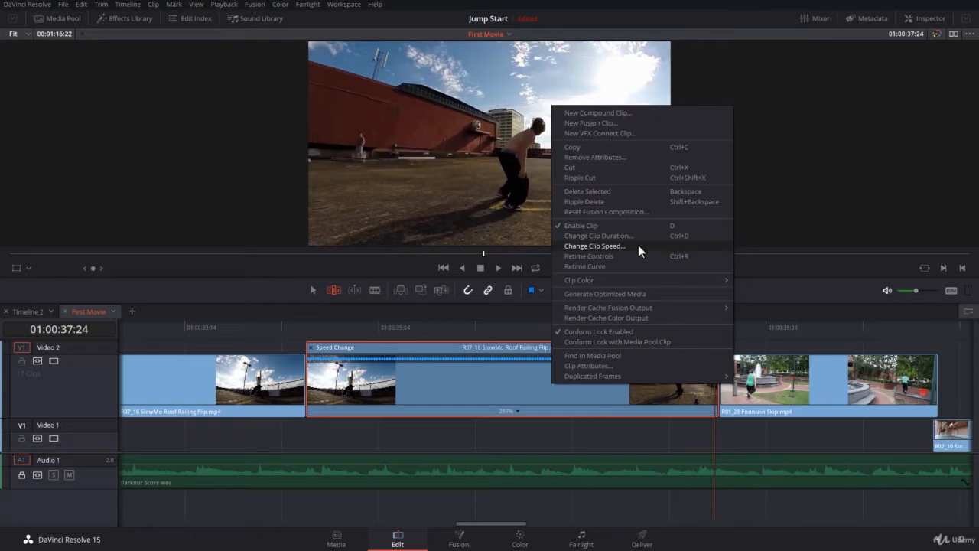
{"action": "left_click", "coordinate": [638, 245]}
{"action": "left_click_drag", "start_coordinate": [494, 229], "coordinate": [496, 229]}
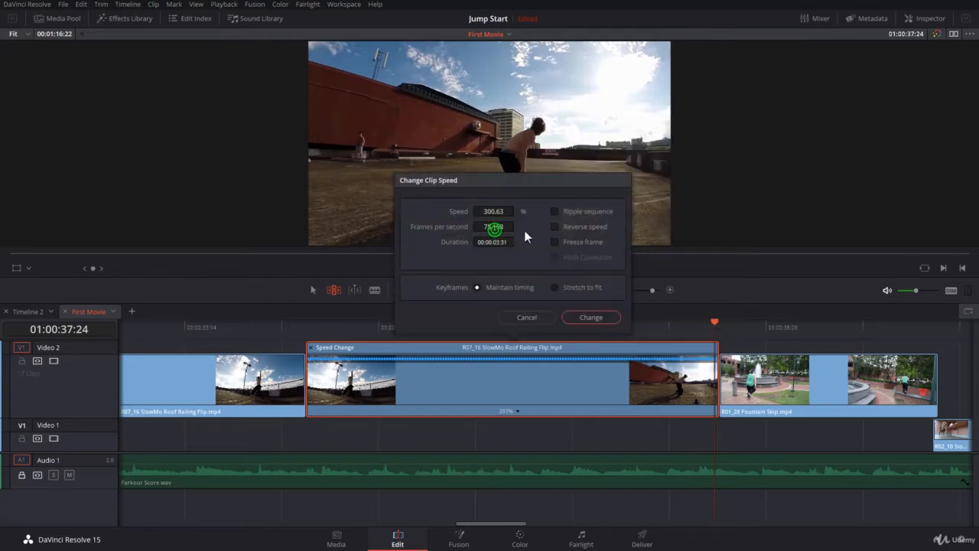
{"action": "double_click", "coordinate": [503, 227]}
{"action": "type", "text": "100"}
{"action": "left_click", "coordinate": [536, 232]}
{"action": "left_click", "coordinate": [590, 317]}
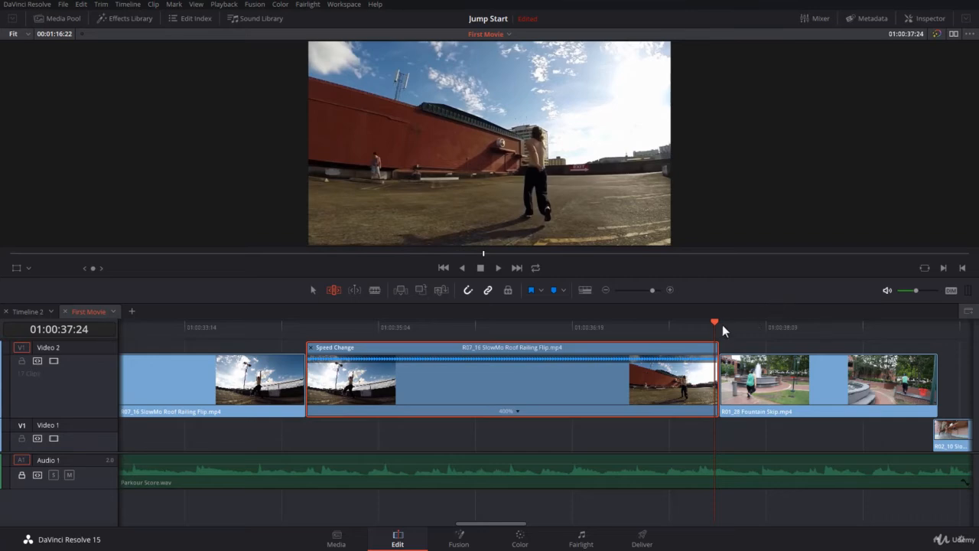
Scrub back through the retimed clip, then undo and redo the speed change to compare the frame near its end.
{"action": "left_click_drag", "start_coordinate": [714, 327], "coordinate": [625, 397]}
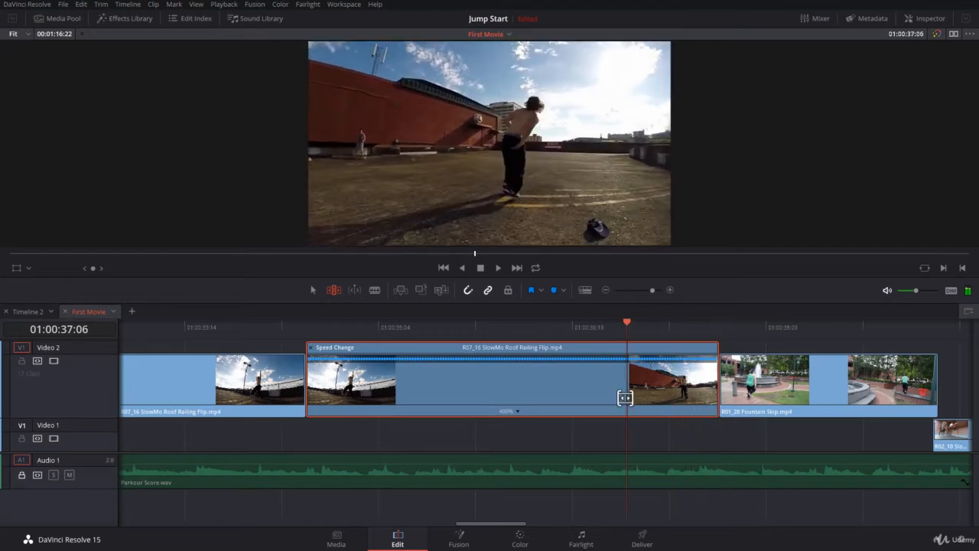
{"action": "key", "text": "apostrophe"}
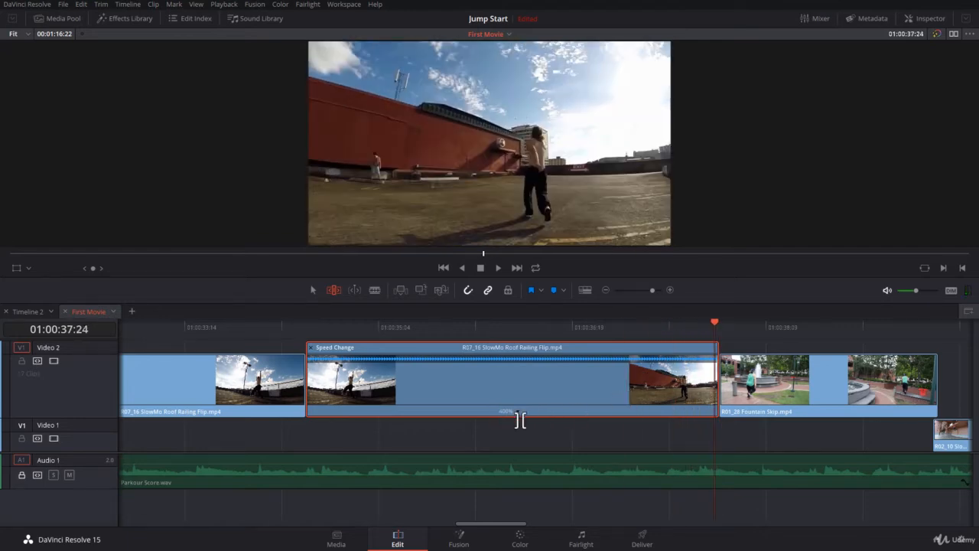
{"action": "key", "text": "ctrl+z"}
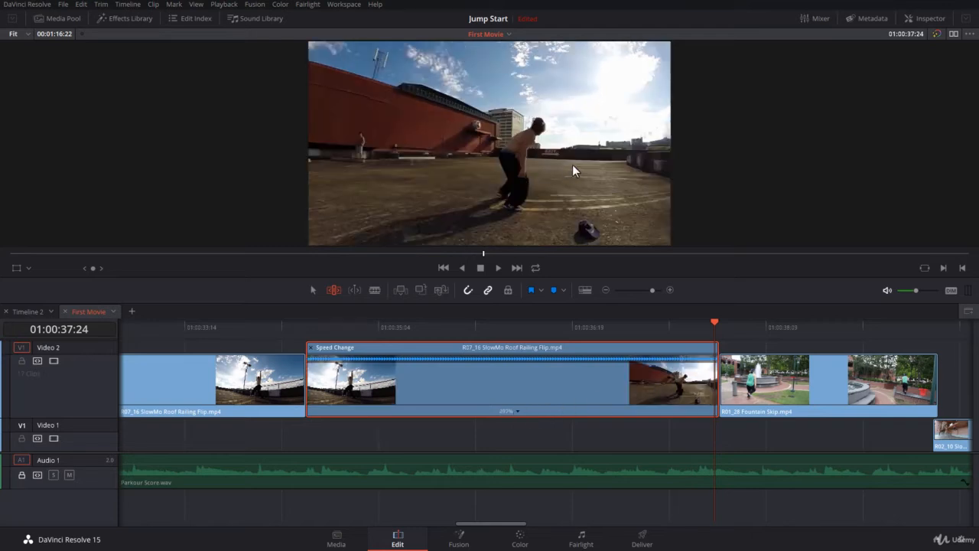
{"action": "key", "text": "ctrl+shift+z"}
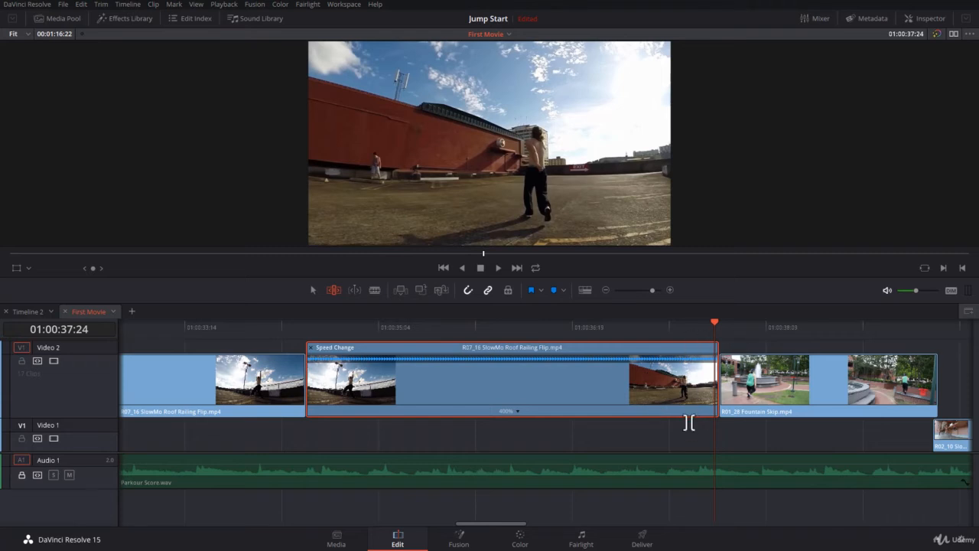
Reverse the roof railing flip clip at -80 frames per second with Ripple sequence enabled.
{"action": "right_click", "coordinate": [612, 388]}
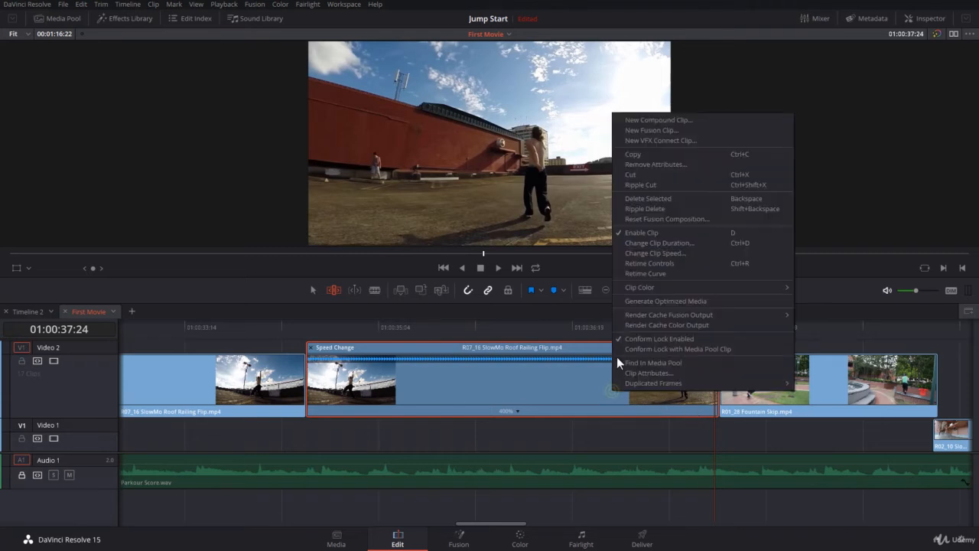
{"action": "left_click", "coordinate": [648, 253]}
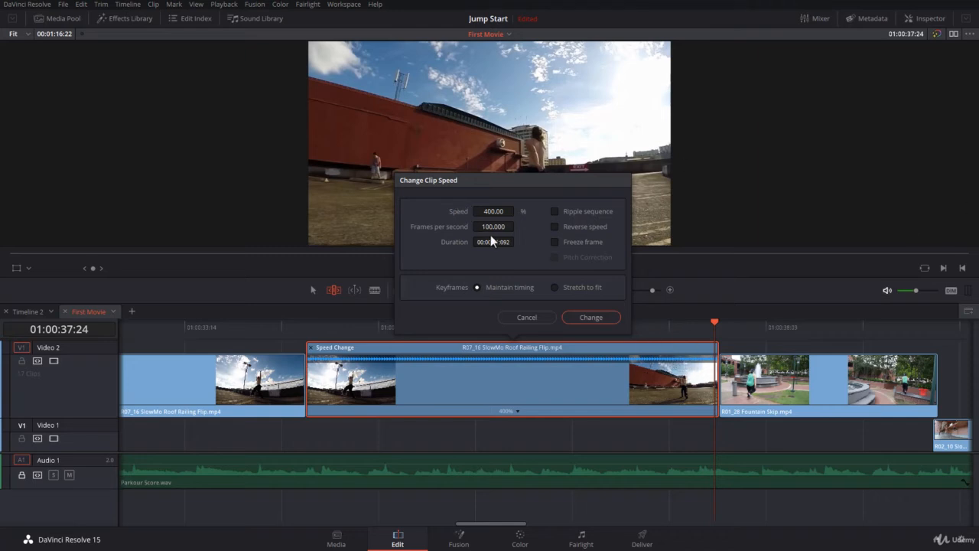
{"action": "left_click", "coordinate": [555, 212]}
{"action": "left_click_drag", "start_coordinate": [499, 213], "coordinate": [518, 211]}
{"action": "left_click", "coordinate": [494, 226]}
{"action": "type", "text": "-80"}
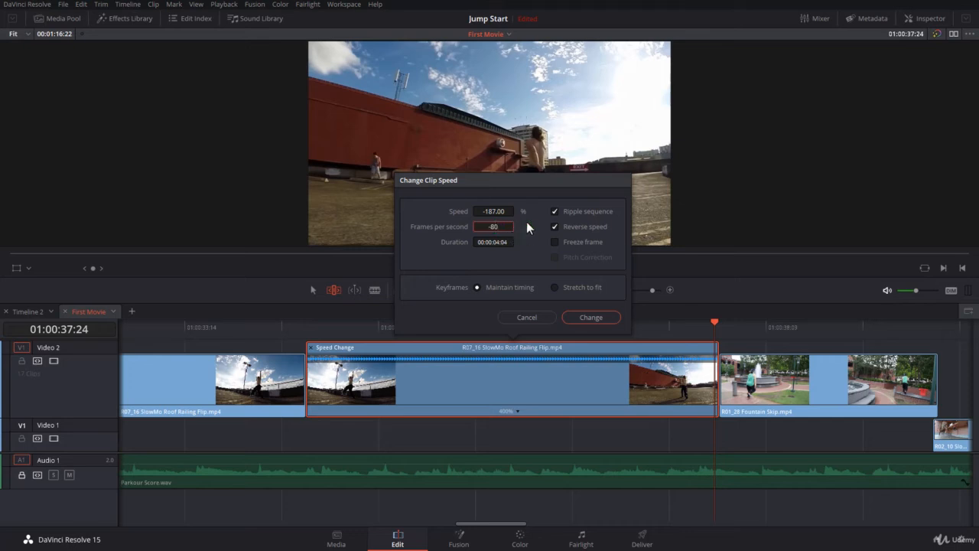
{"action": "left_click", "coordinate": [526, 223]}
{"action": "left_click", "coordinate": [592, 317]}
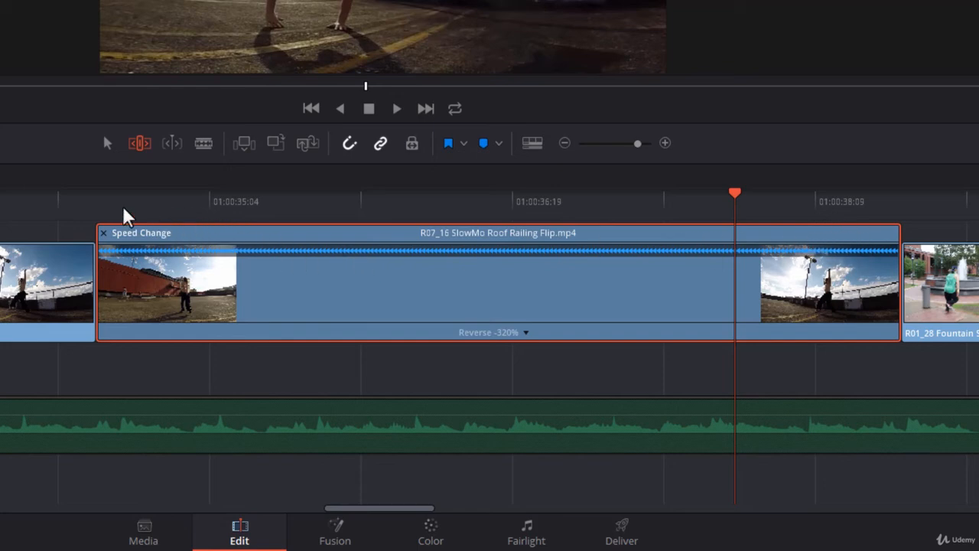
Play the reversed clip from near its start to check the backward motion.
{"action": "left_click_drag", "start_coordinate": [96, 208], "coordinate": [111, 215]}
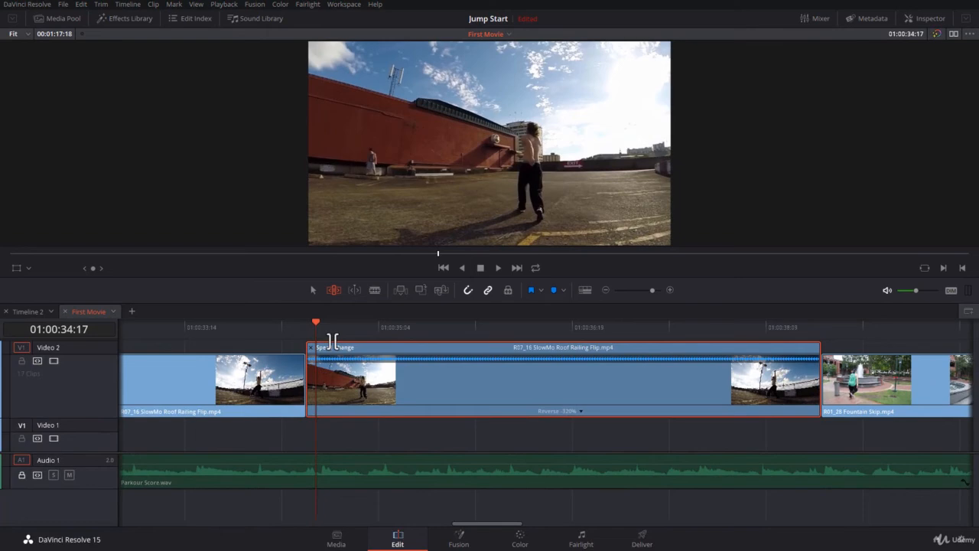
{"action": "key", "text": "space"}
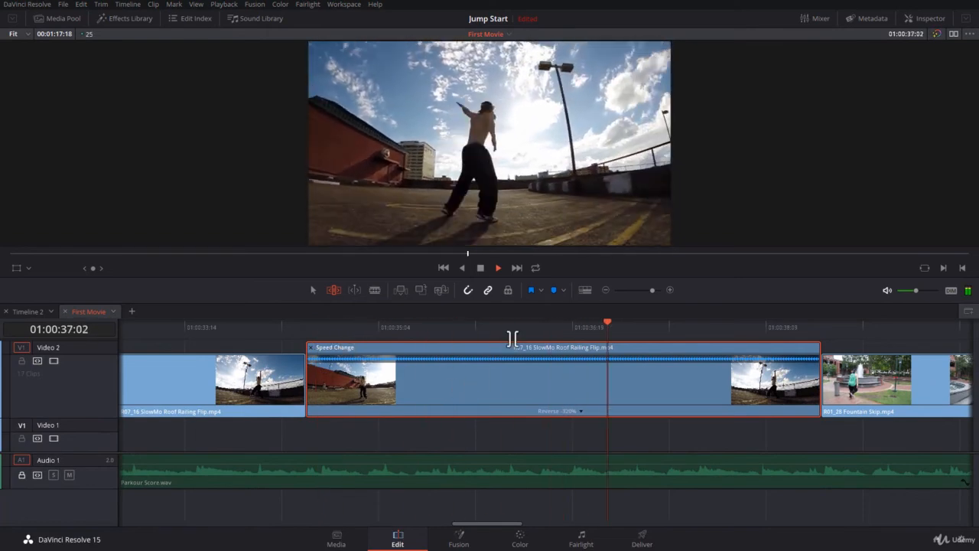
{"action": "left_click", "coordinate": [515, 328]}
{"action": "key", "text": "space"}
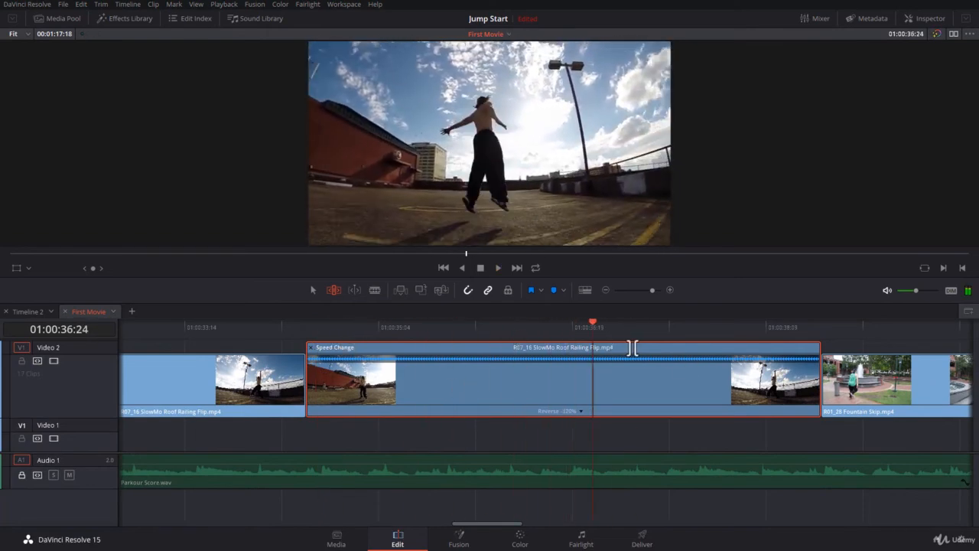
Turn off Reverse speed for the clip and make it a freeze frame, keeping Ripple sequence enabled.
{"action": "right_click", "coordinate": [548, 378]}
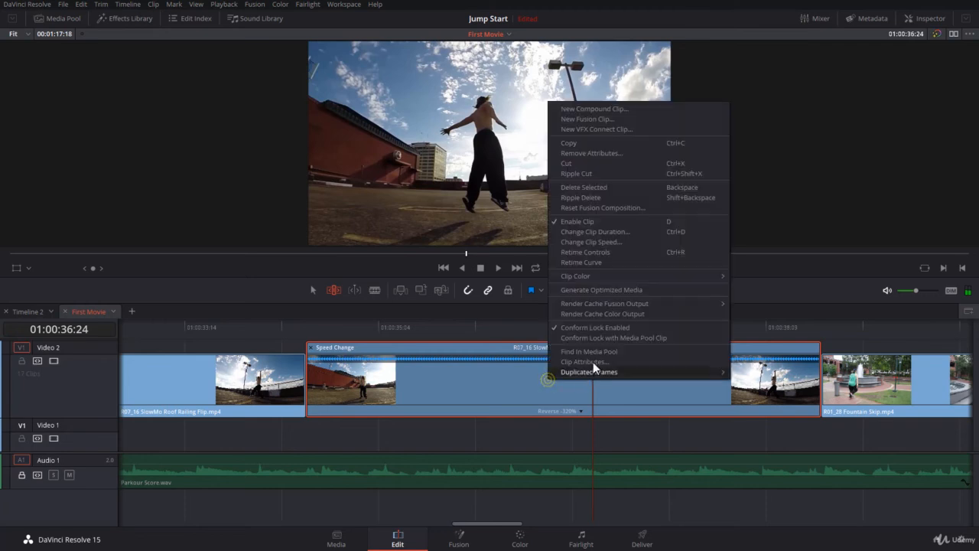
{"action": "left_click", "coordinate": [613, 242]}
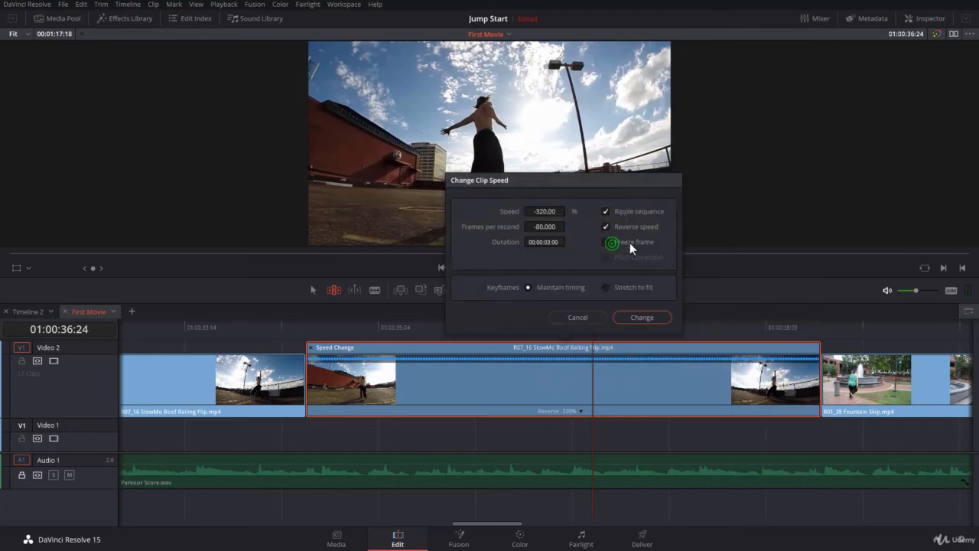
{"action": "left_click", "coordinate": [606, 227]}
{"action": "left_click", "coordinate": [605, 243]}
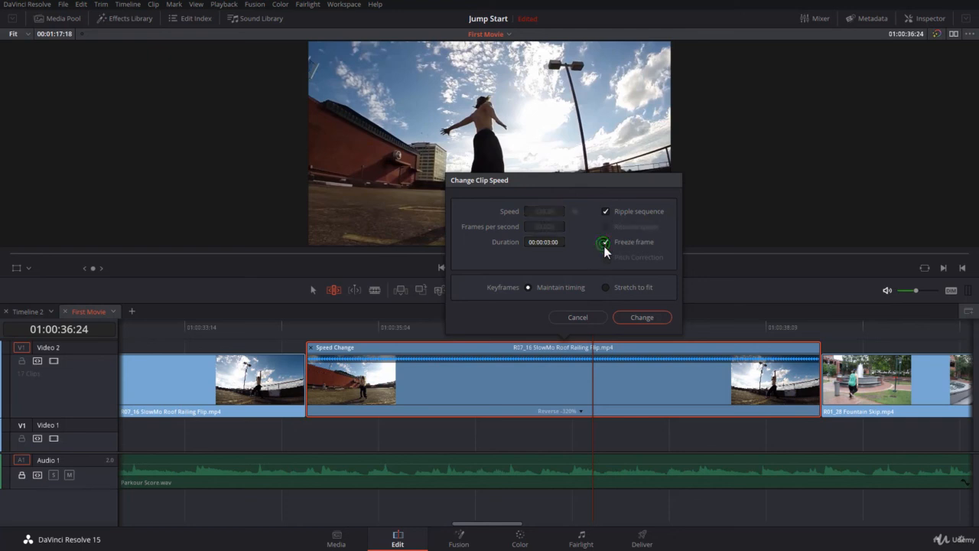
{"action": "left_click", "coordinate": [640, 317]}
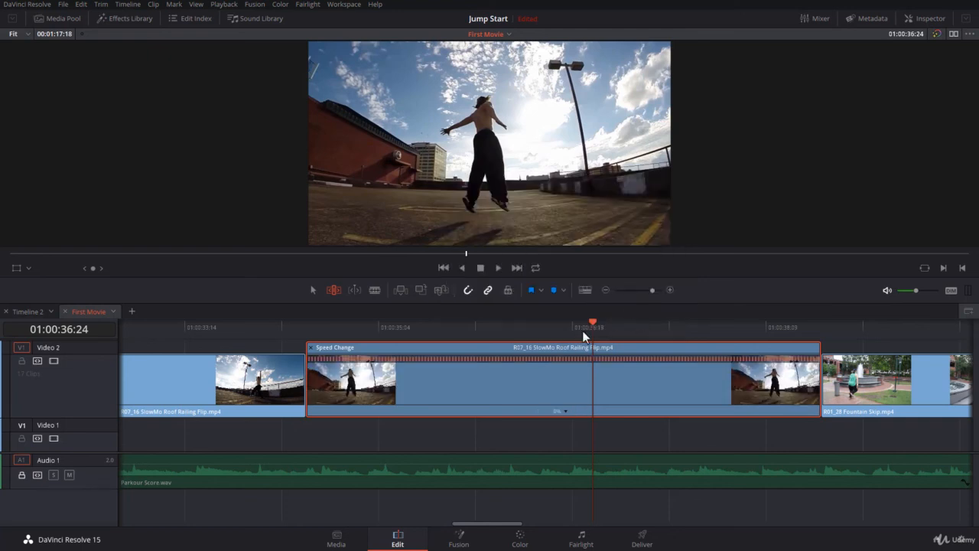
Scrub within the frozen clip to check the held frame, and reopen its clip speed settings.
{"action": "left_click_drag", "start_coordinate": [595, 325], "coordinate": [575, 357]}
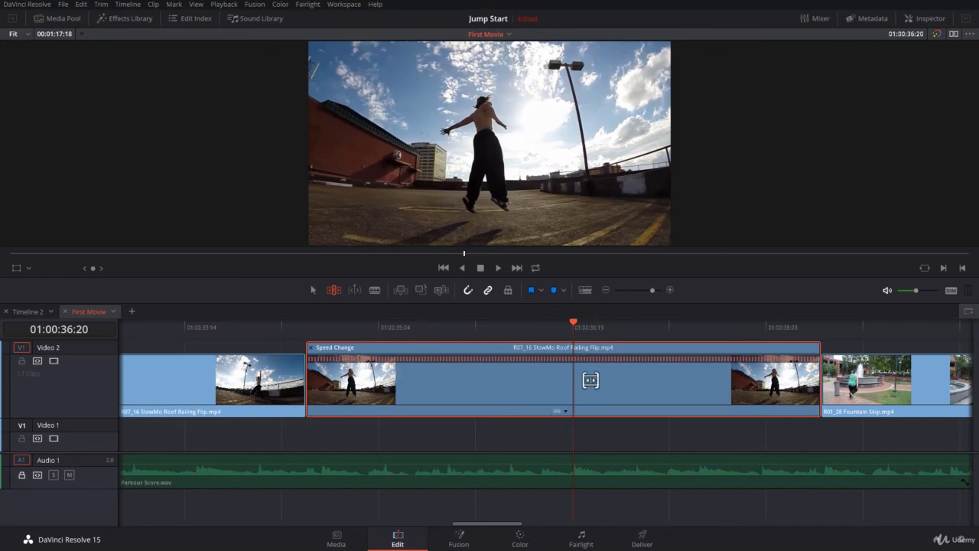
{"action": "key", "text": "r"}
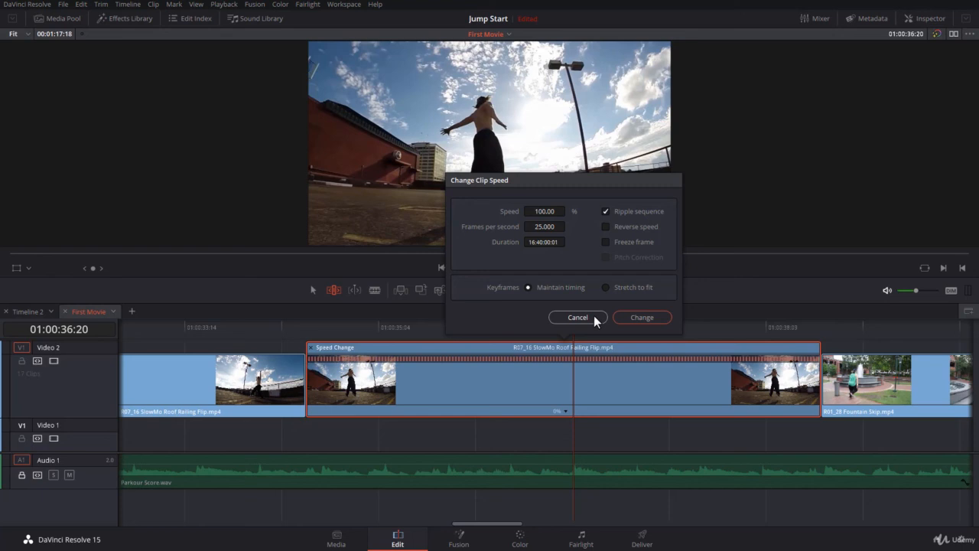